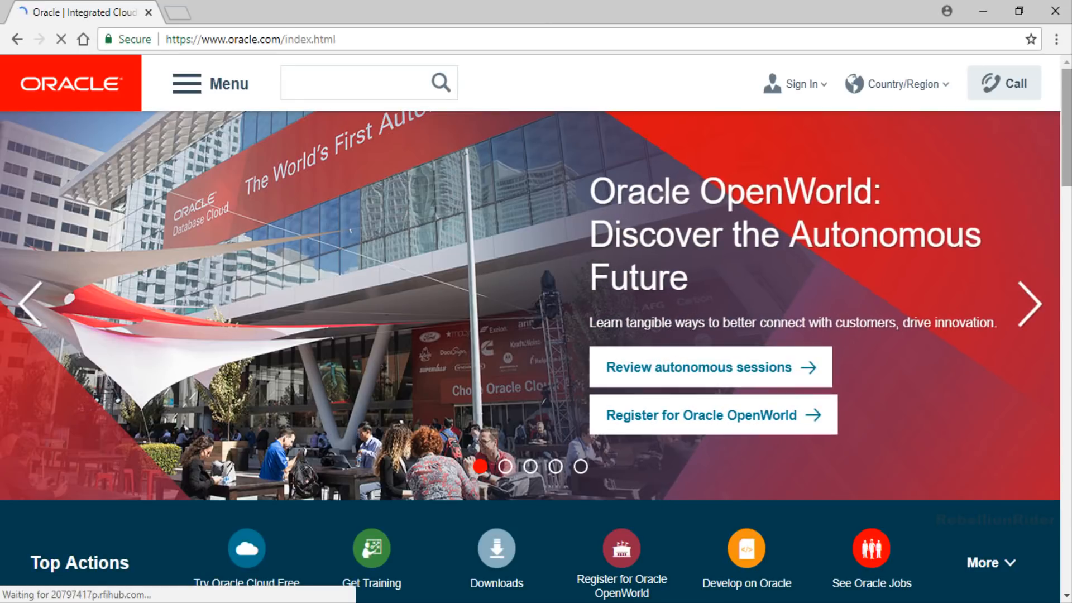
- Navigate via Downloads and the Database category to the 18c Enterprise/Standard Editions page, accepting the OTN license
{"action": "scroll", "coordinate": [996, 279], "scroll_direction": "down", "scroll_amount": 3}
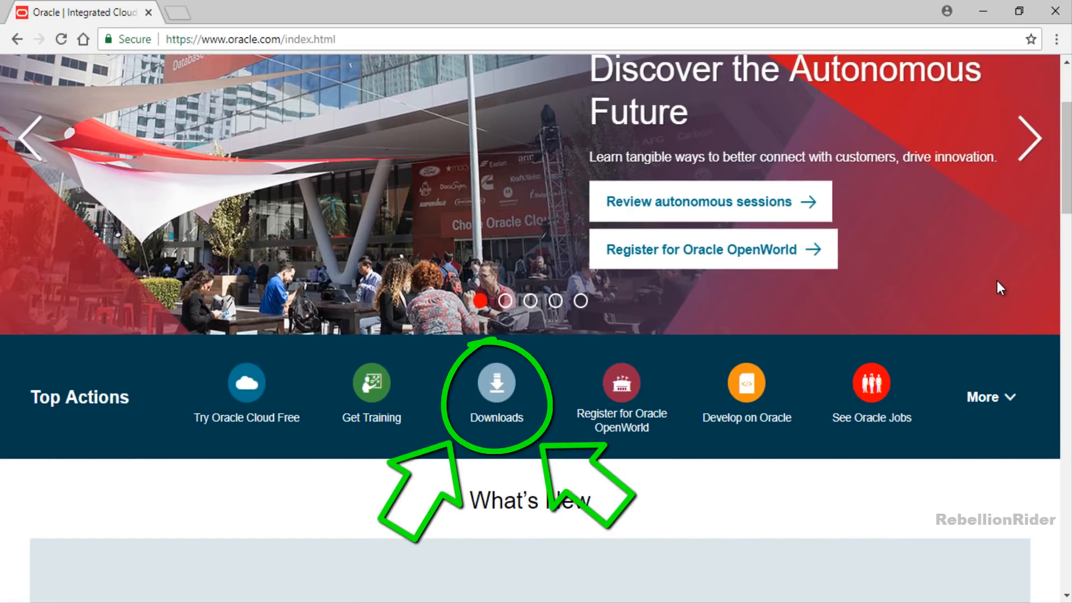
{"action": "left_click", "coordinate": [512, 399]}
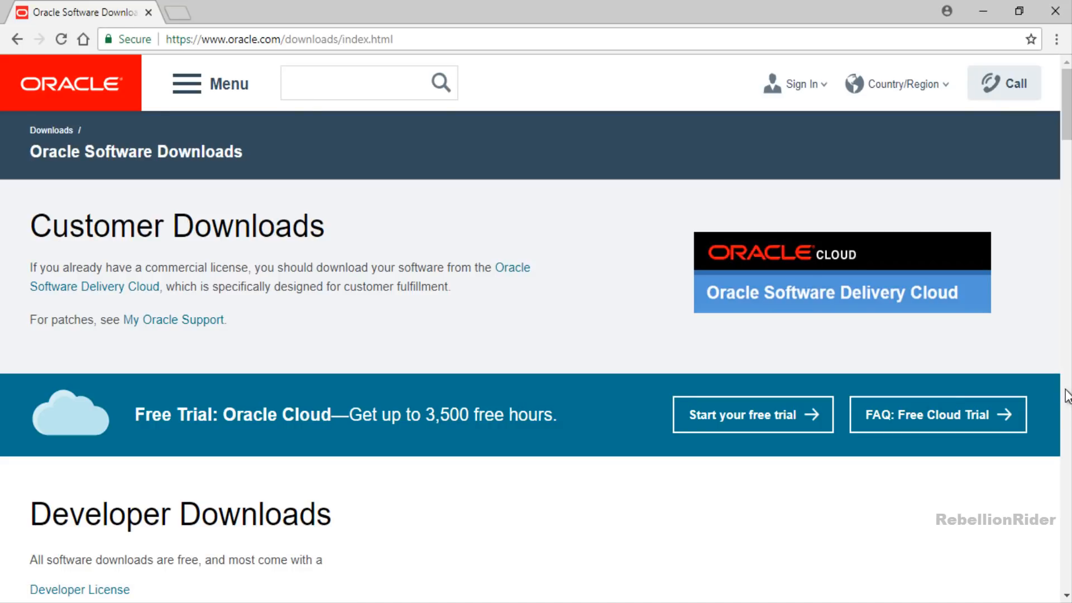
{"action": "scroll", "coordinate": [1002, 379], "scroll_direction": "down", "scroll_amount": 7}
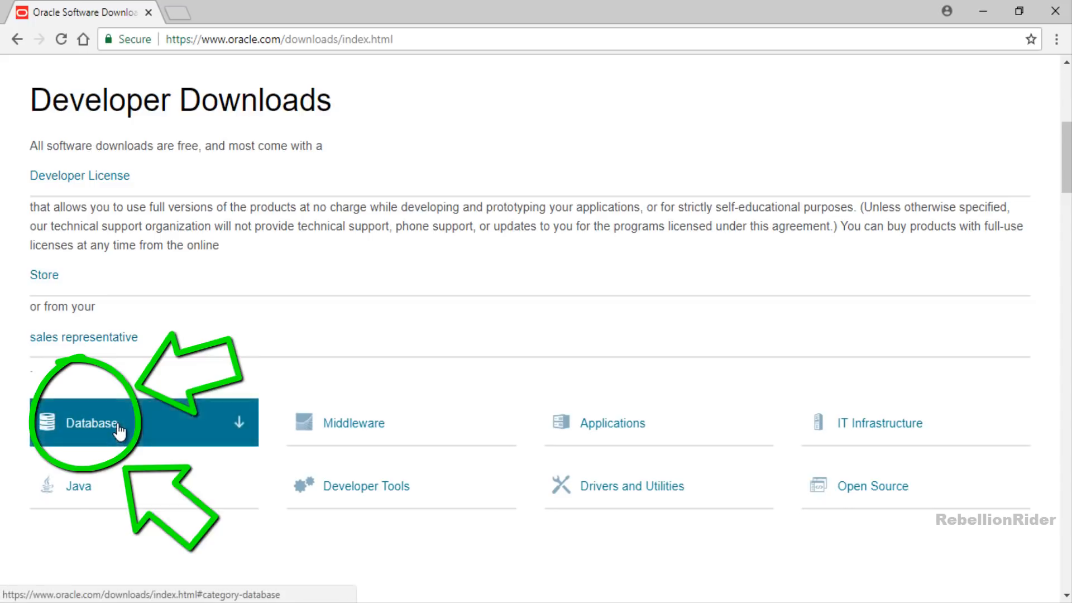
{"action": "left_click", "coordinate": [84, 433]}
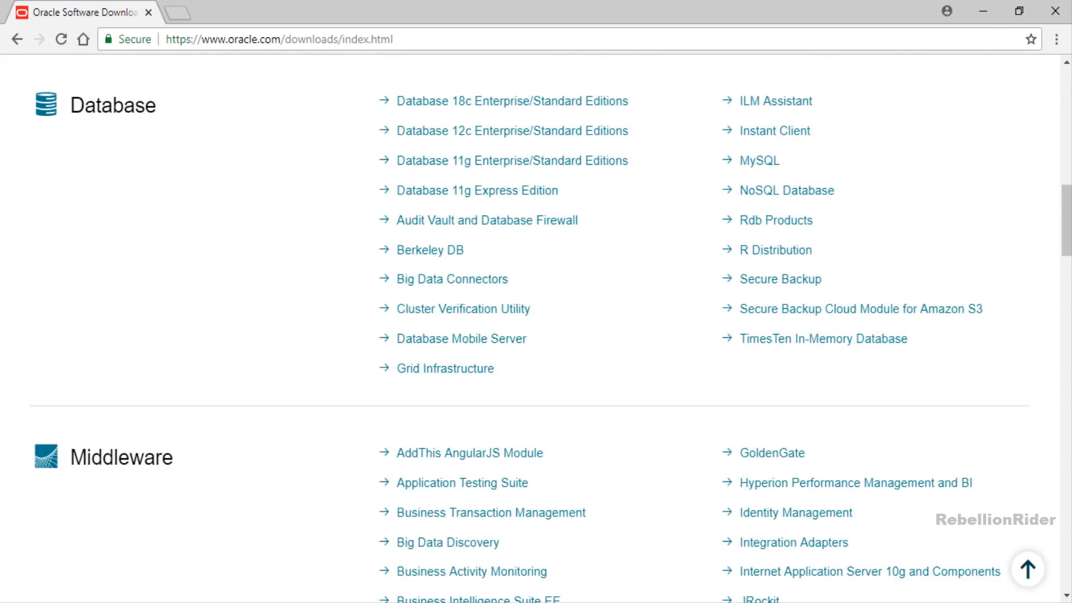
{"action": "left_click", "coordinate": [610, 106]}
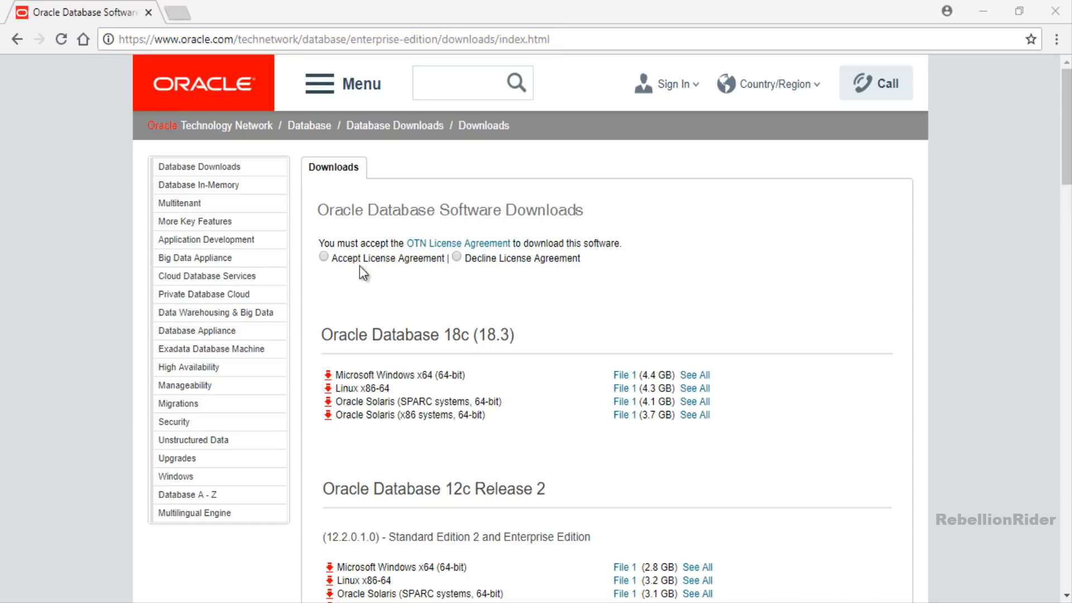
{"action": "left_click", "coordinate": [327, 255]}
- Scroll to the 18c file list and start the Microsoft Windows x64 package download
{"action": "scroll", "coordinate": [813, 238], "scroll_direction": "down", "scroll_amount": 2}
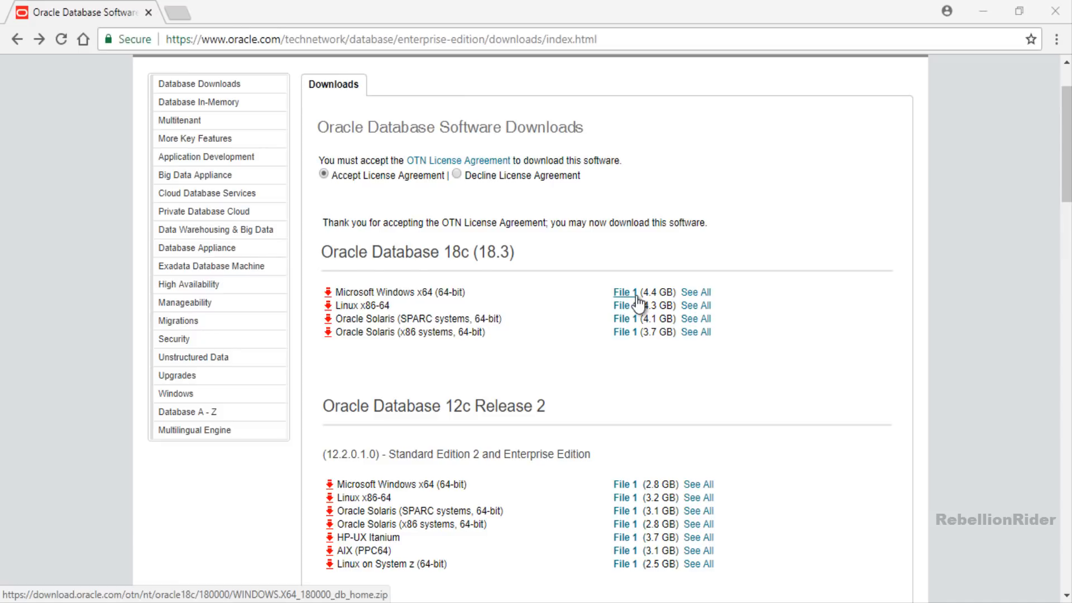
{"action": "left_click", "coordinate": [637, 297]}
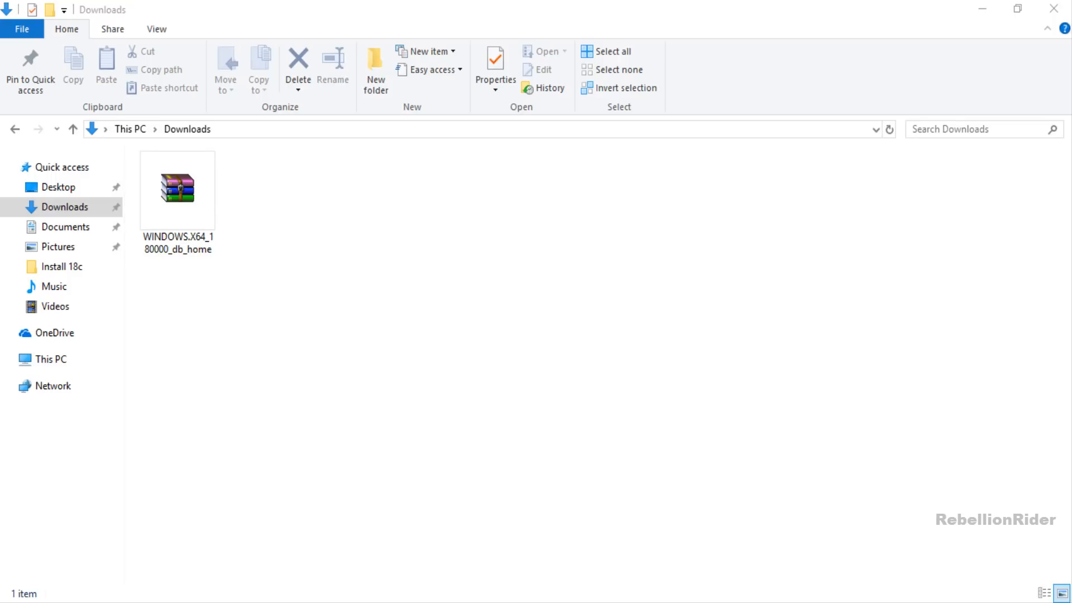
- Open a new File Explorer window showing This PC
{"action": "key", "text": "super+e"}
- Maximize Explorer, open Local Disk (D:) and create a folder named DB_Home
{"action": "left_click", "coordinate": [931, 78]}
{"action": "double_click", "coordinate": [469, 338]}
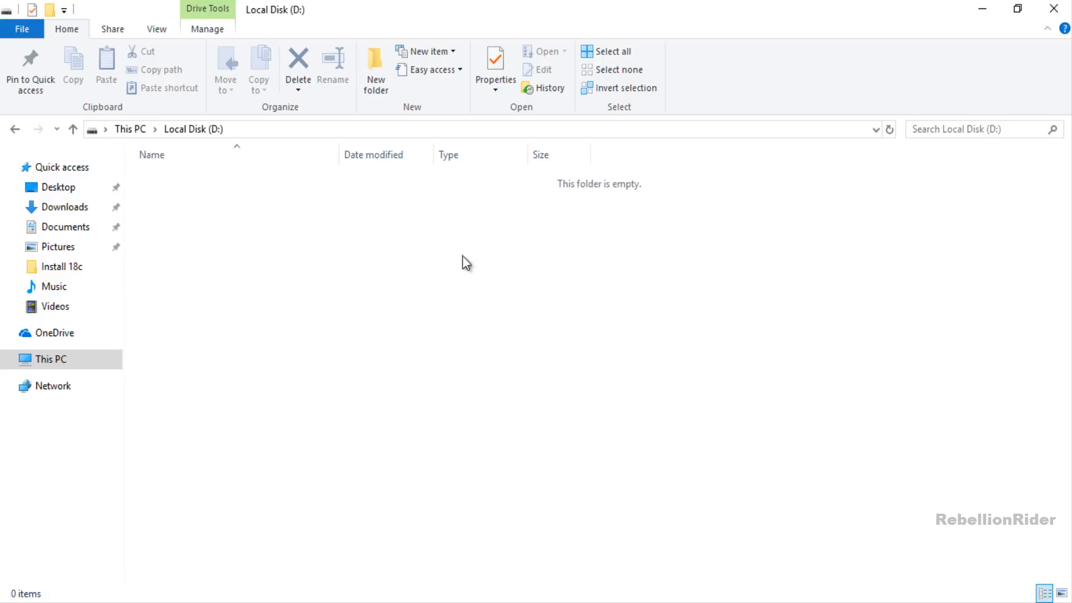
{"action": "left_click", "coordinate": [388, 75]}
{"action": "type", "text": "D"}
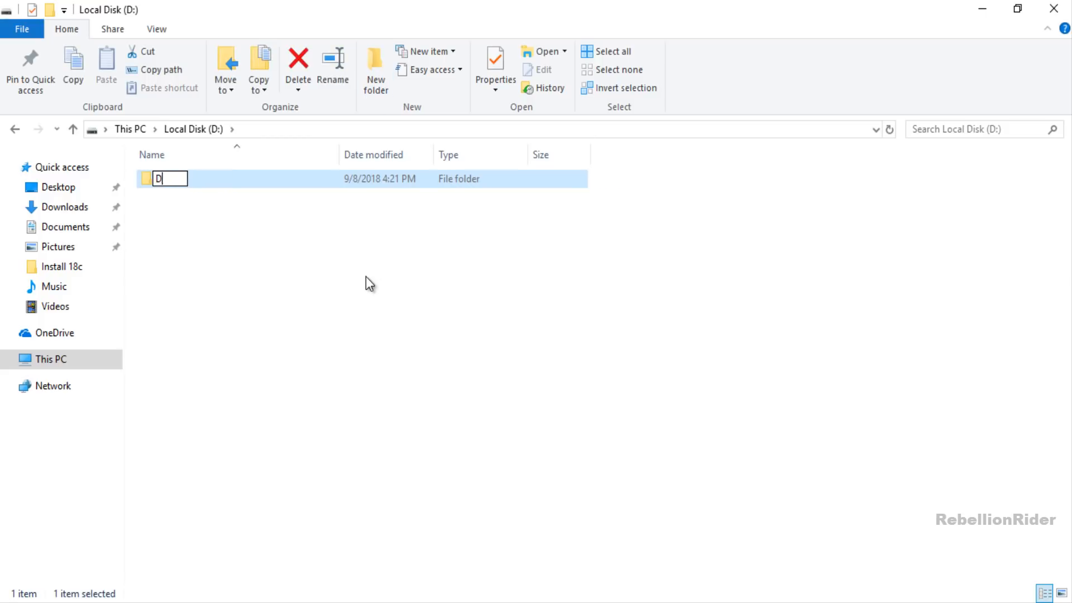
{"action": "type", "text": "B_Home"}
{"action": "key", "text": "Return"}
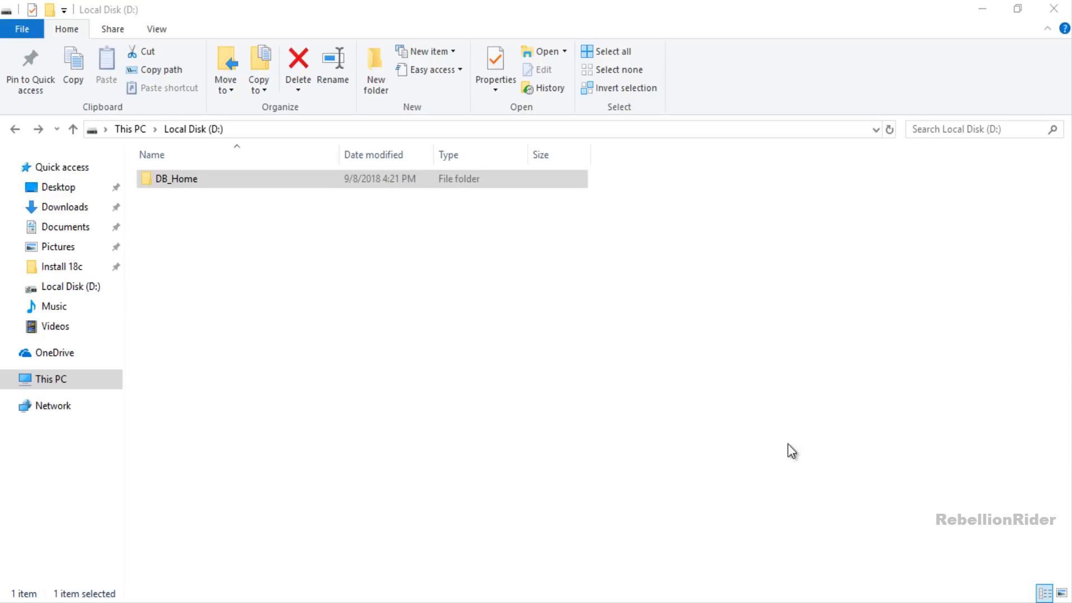
- Open DB_Home and the 18c archive in WinRAR, then drag all archive entries into DB_Home
{"action": "double_click", "coordinate": [177, 178]}
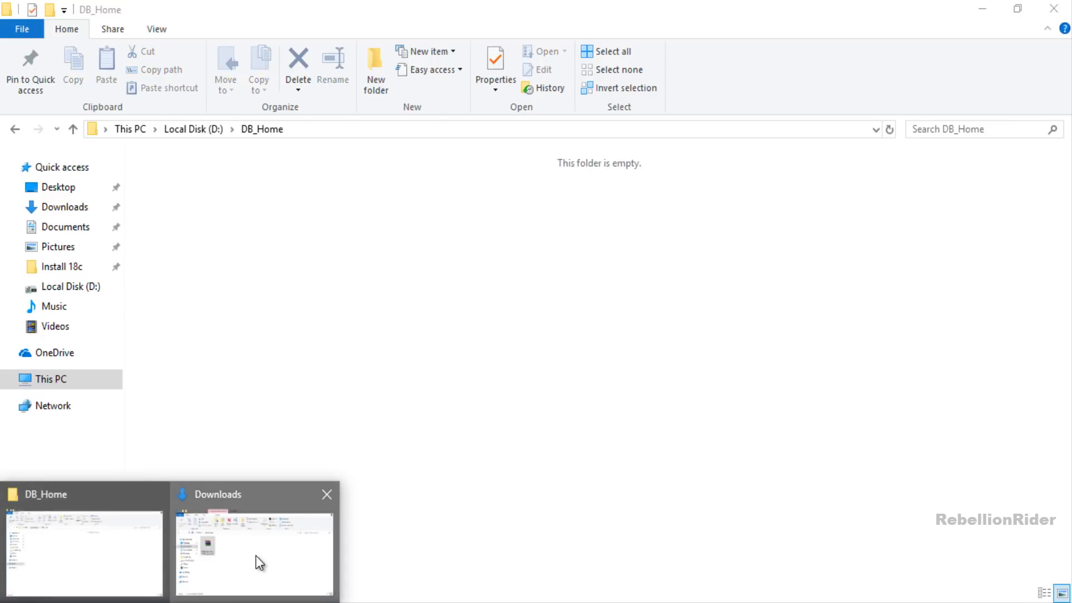
{"action": "left_click", "coordinate": [256, 561]}
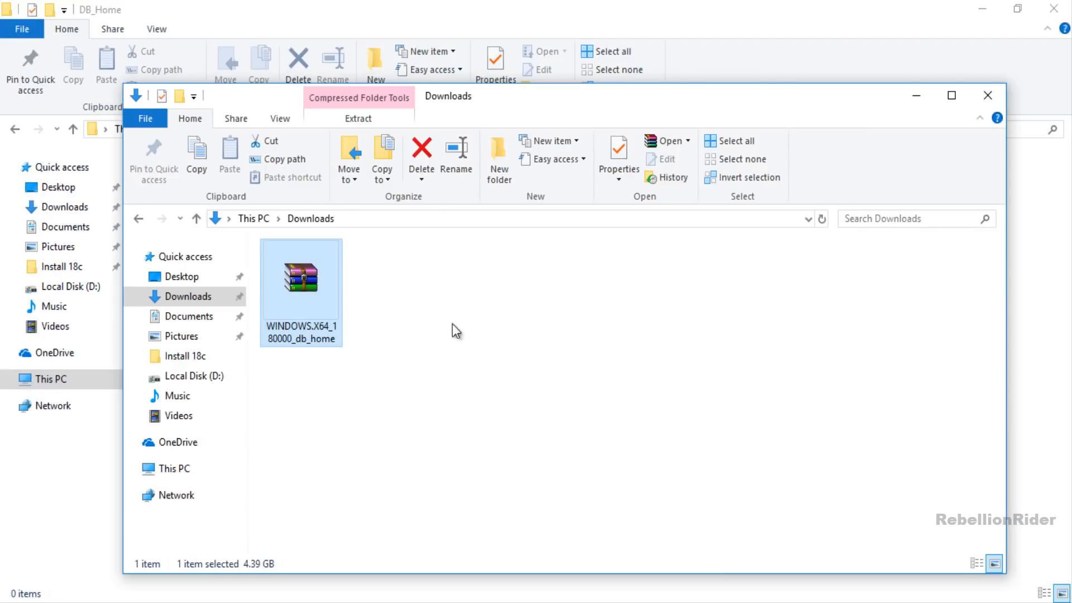
{"action": "double_click", "coordinate": [324, 289]}
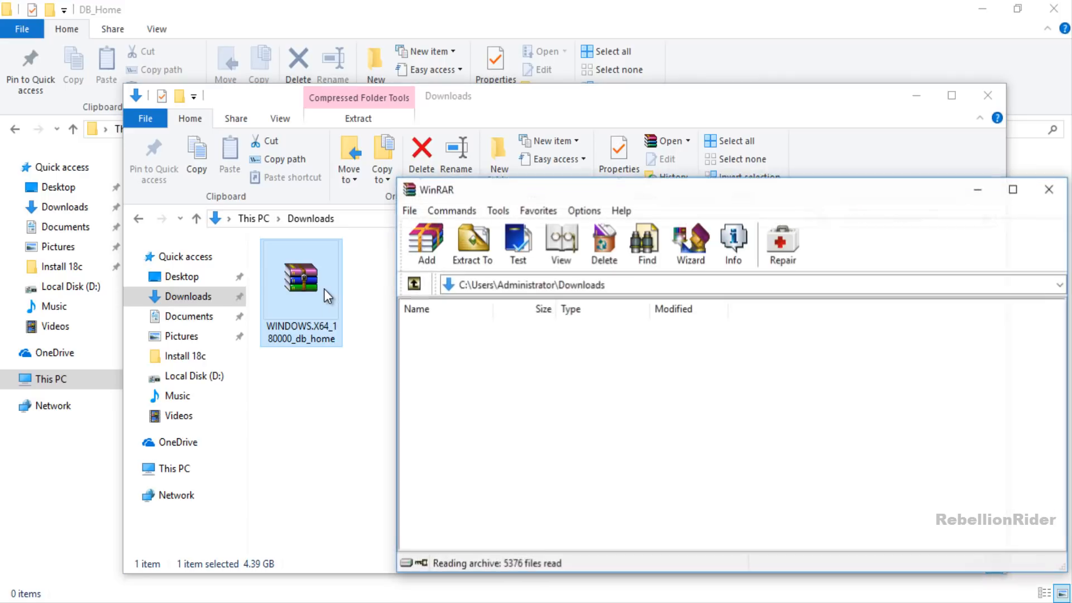
{"action": "left_click", "coordinate": [926, 103]}
{"action": "left_click", "coordinate": [830, 388]}
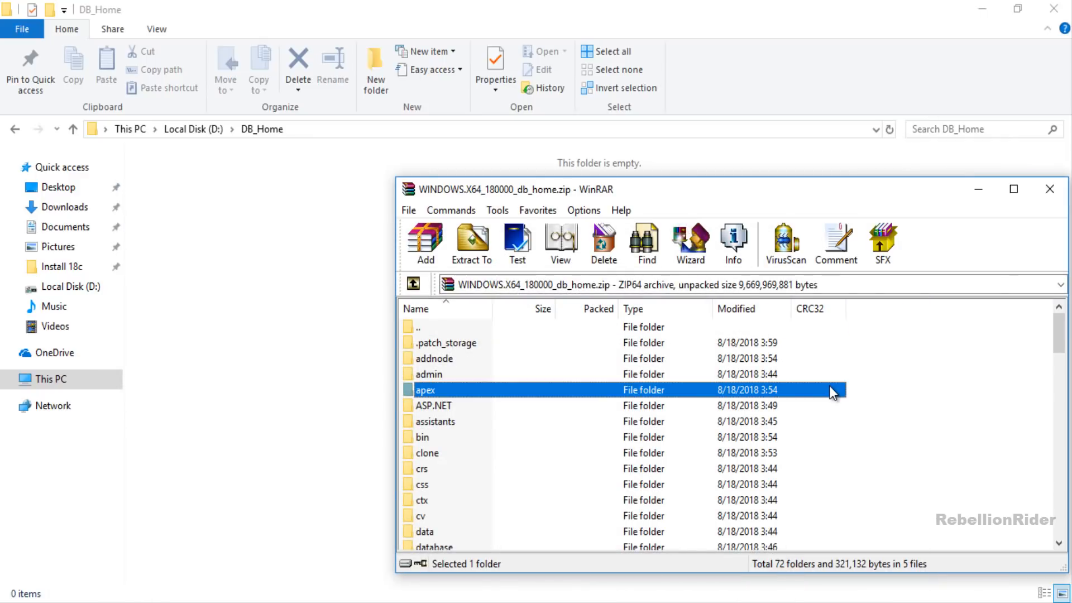
{"action": "key", "text": "ctrl+a"}
{"action": "left_click_drag", "start_coordinate": [573, 388], "coordinate": [310, 378]}
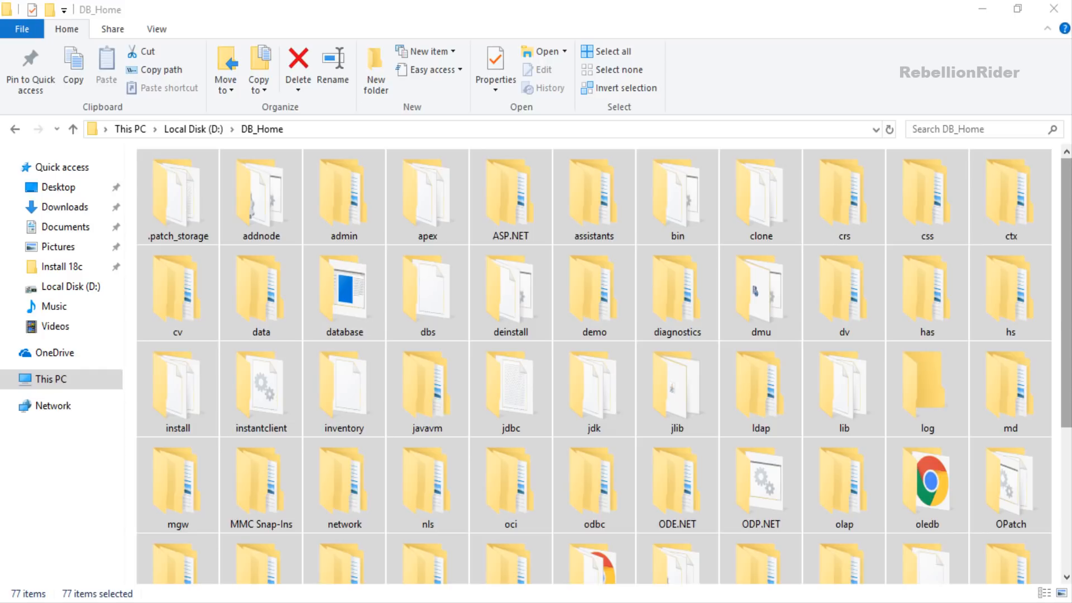
- Run setup.exe from D:\DB_Home as administrator
{"action": "scroll", "coordinate": [593, 363], "scroll_direction": "down", "scroll_amount": 4}
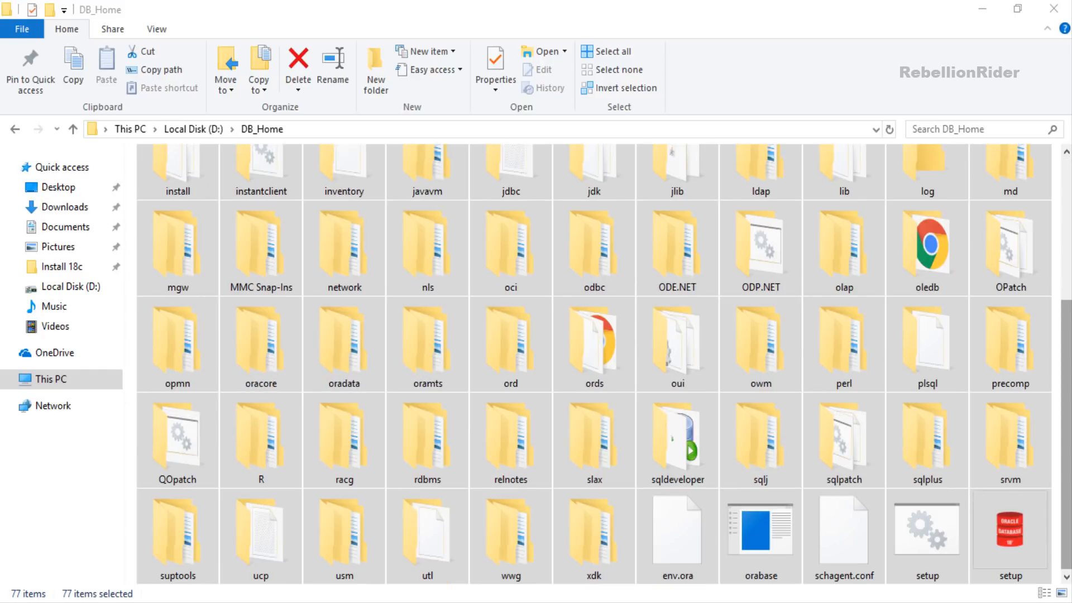
{"action": "left_click", "coordinate": [1033, 510]}
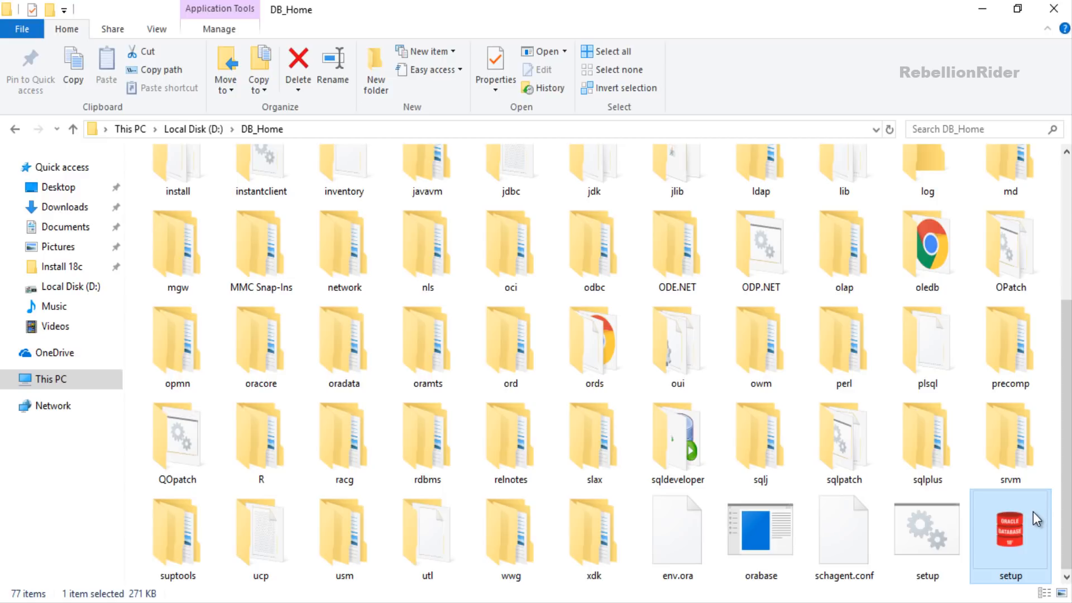
{"action": "right_click", "coordinate": [1033, 511]}
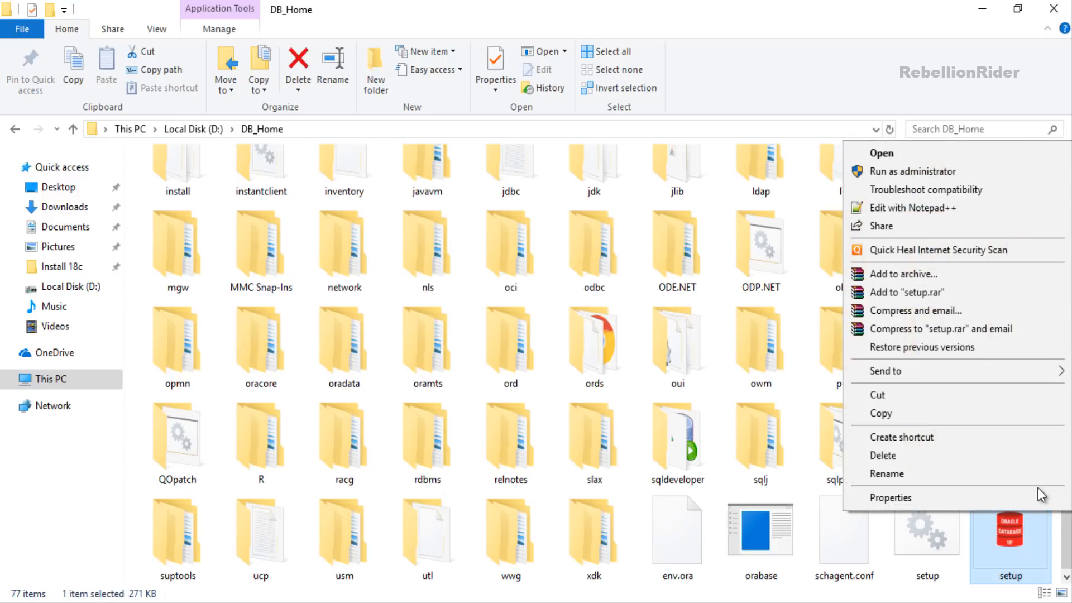
{"action": "left_click", "coordinate": [951, 173]}
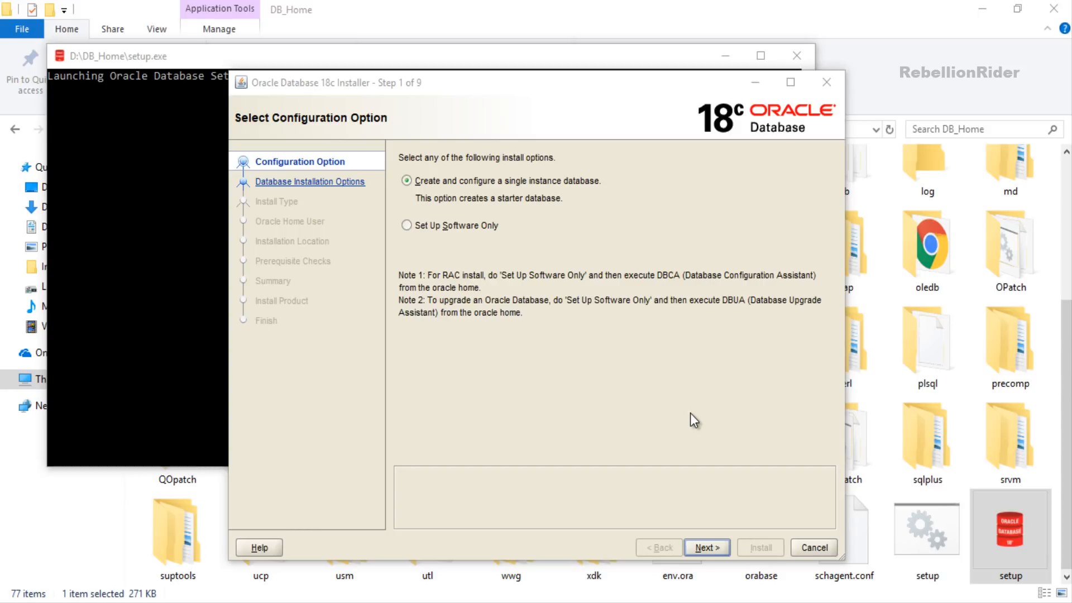
- Choose 'Create and configure a single instance database' and go to the next step
{"action": "left_click", "coordinate": [495, 176]}
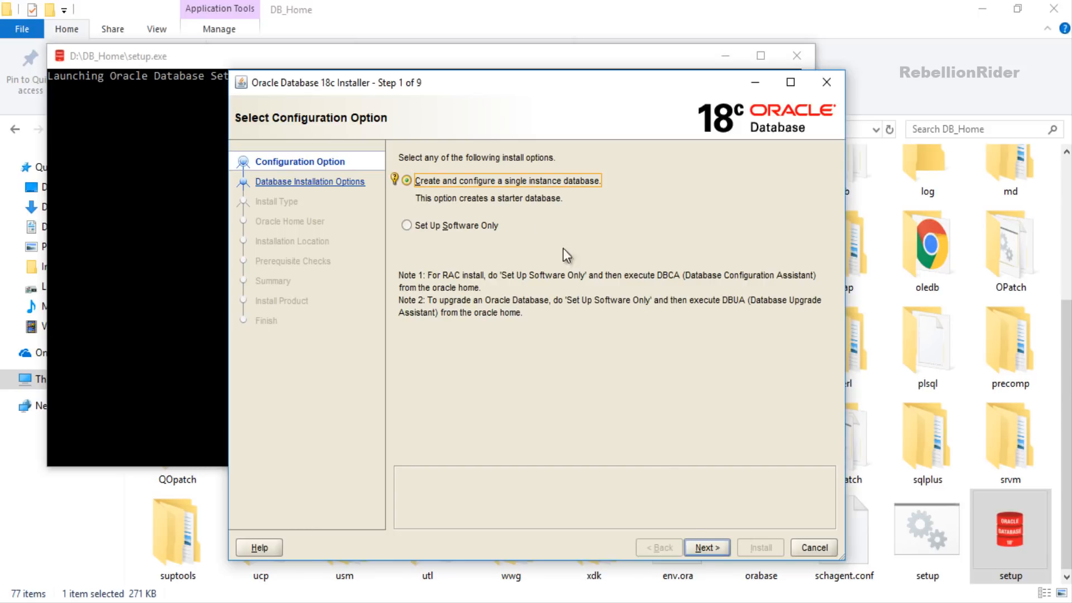
{"action": "left_click", "coordinate": [696, 547]}
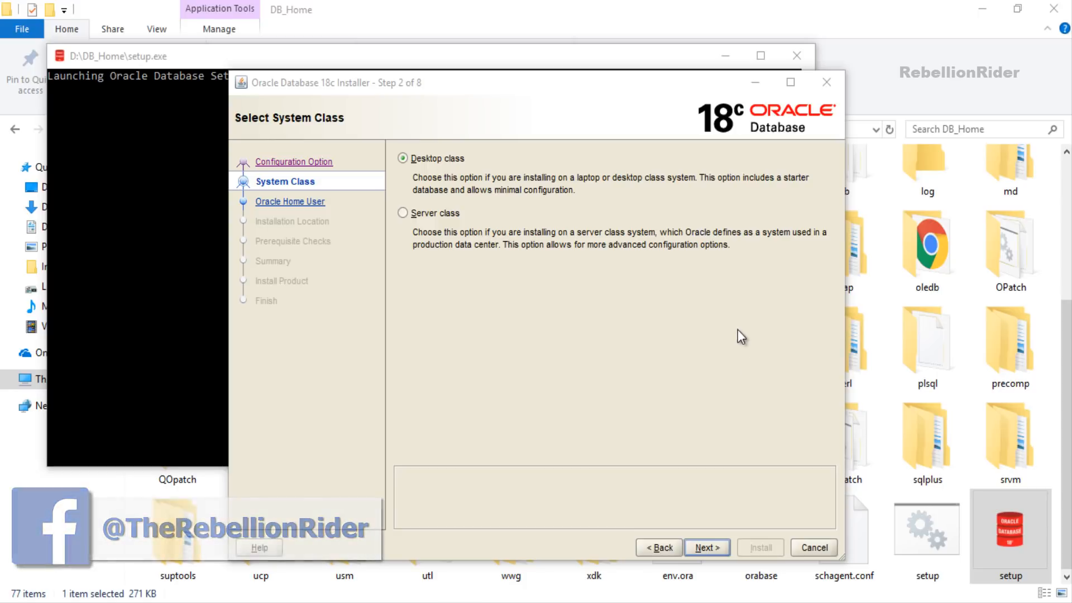
- Pick the Desktop class installation and go to the next step
{"action": "left_click", "coordinate": [455, 161]}
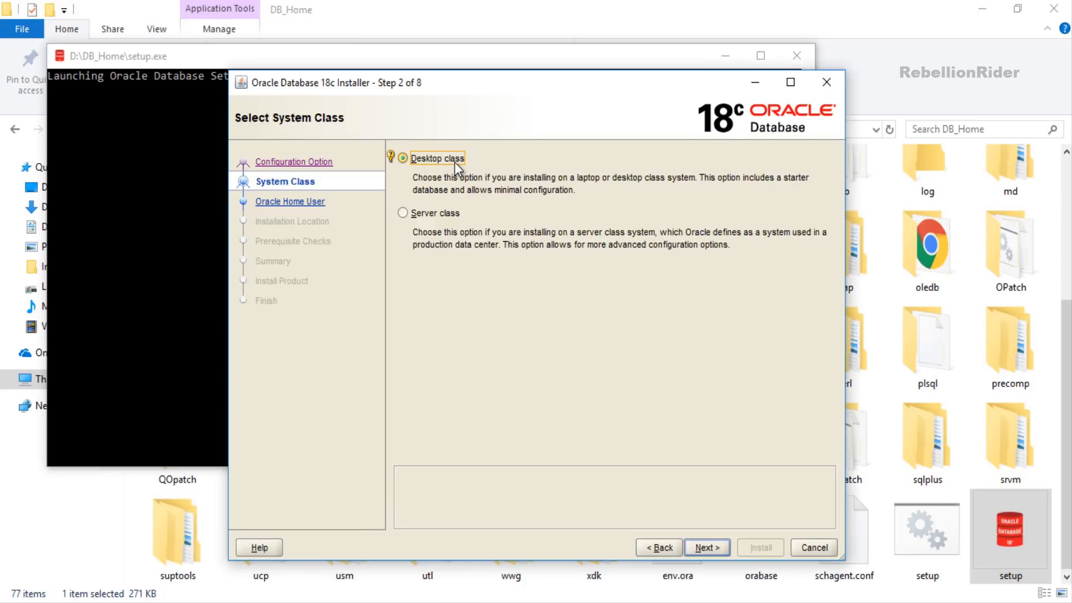
{"action": "left_click", "coordinate": [705, 547]}
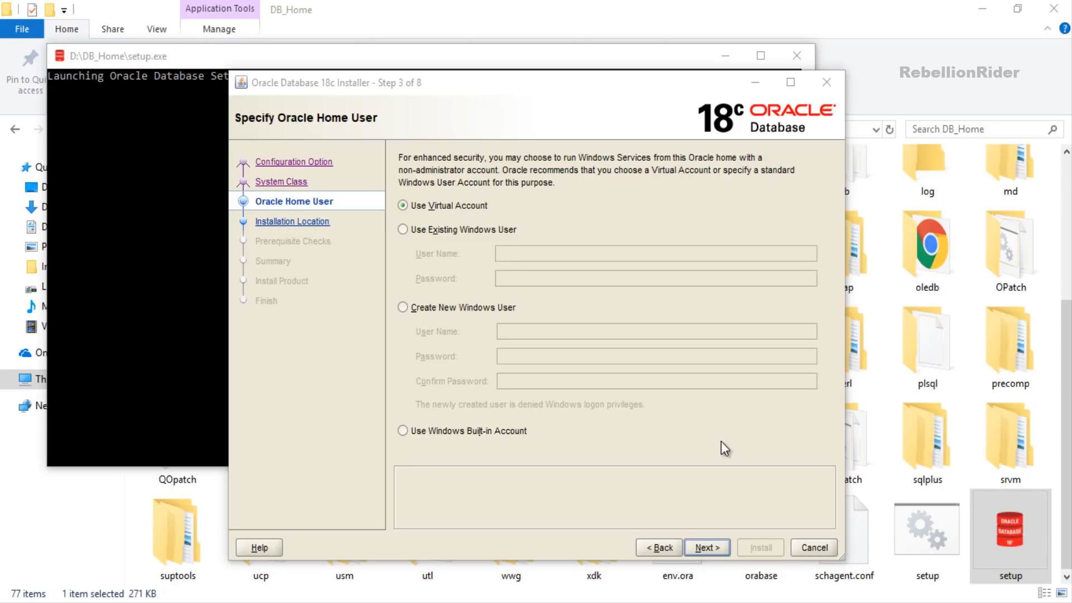
{"action": "left_click", "coordinate": [721, 441]}
- Create a new Windows user with a user name and confirmed password as Oracle home user, then continue
{"action": "left_click", "coordinate": [515, 307]}
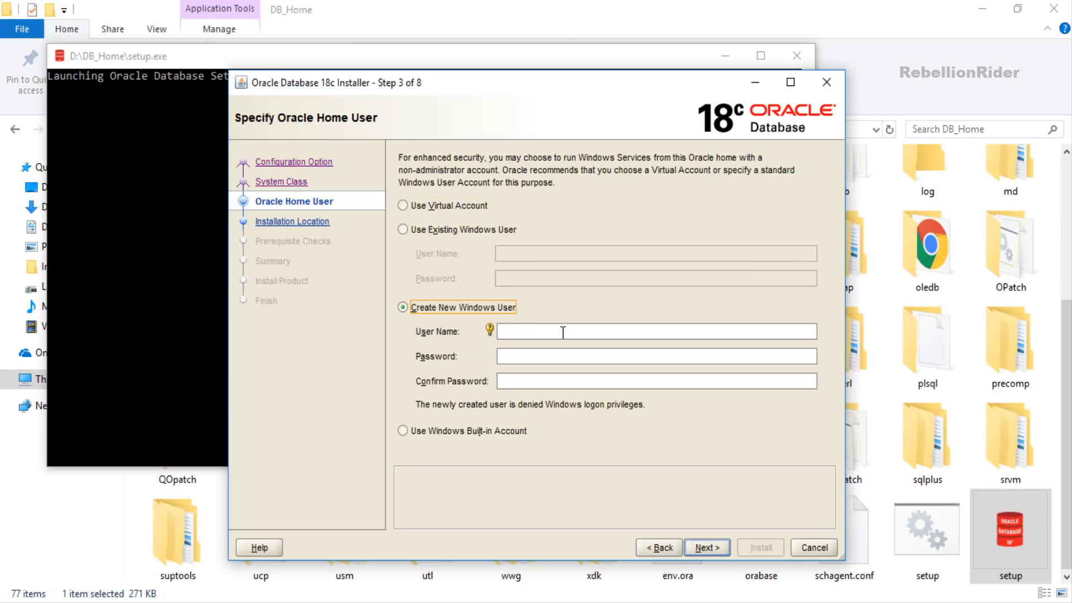
{"action": "left_click", "coordinate": [563, 332]}
{"action": "type", "text": "RebellionRide"}
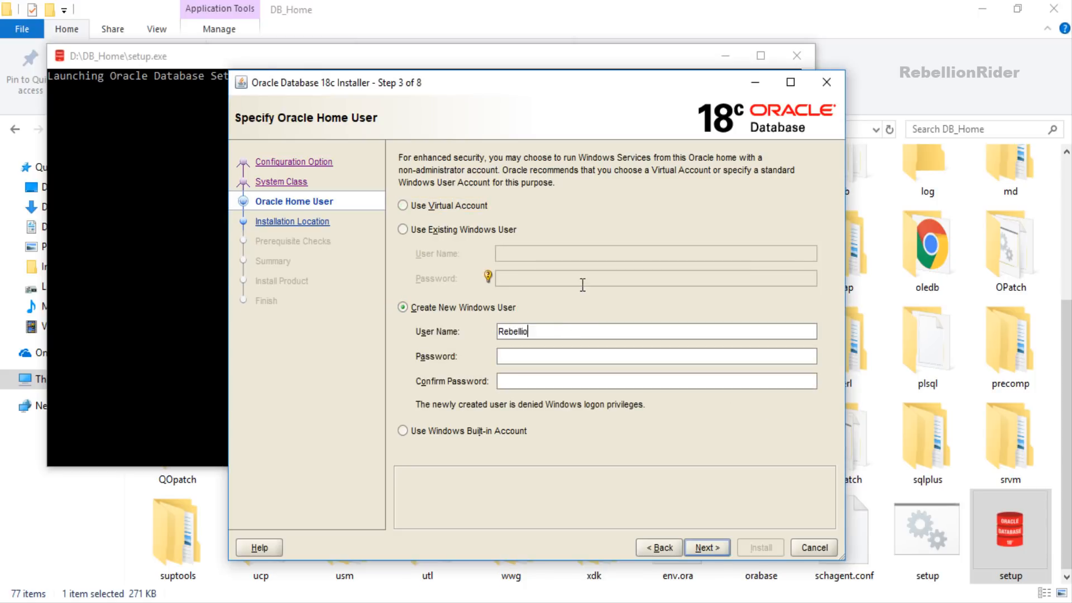
{"action": "type", "text": "r"}
{"action": "key", "text": "Tab"}
{"action": "type", "text": "••••••"}
{"action": "key", "text": "Tab"}
{"action": "type", "text": "••••••"}
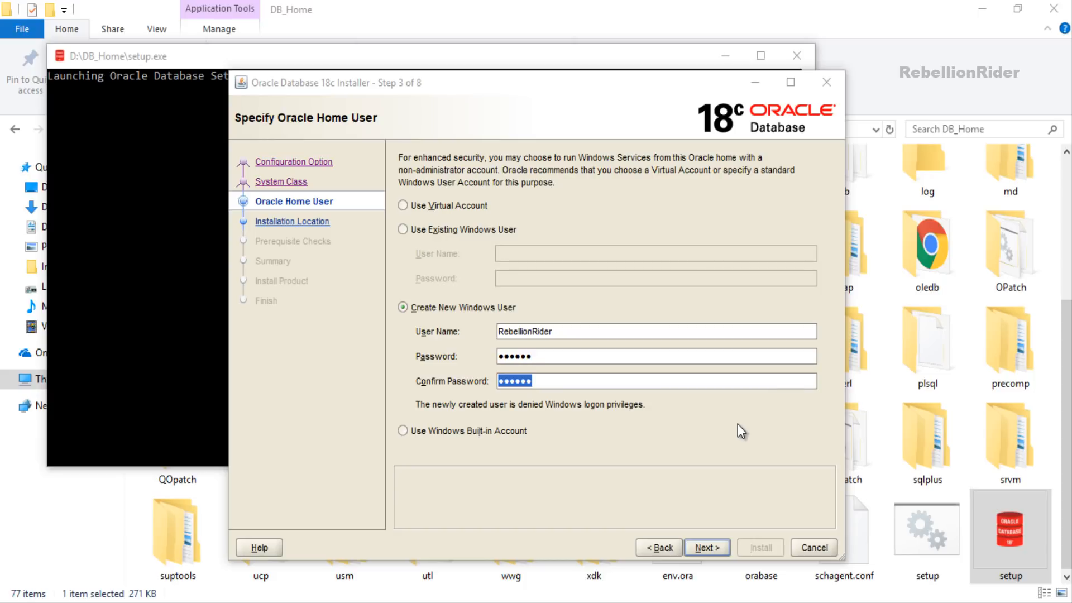
{"action": "left_click", "coordinate": [704, 547]}
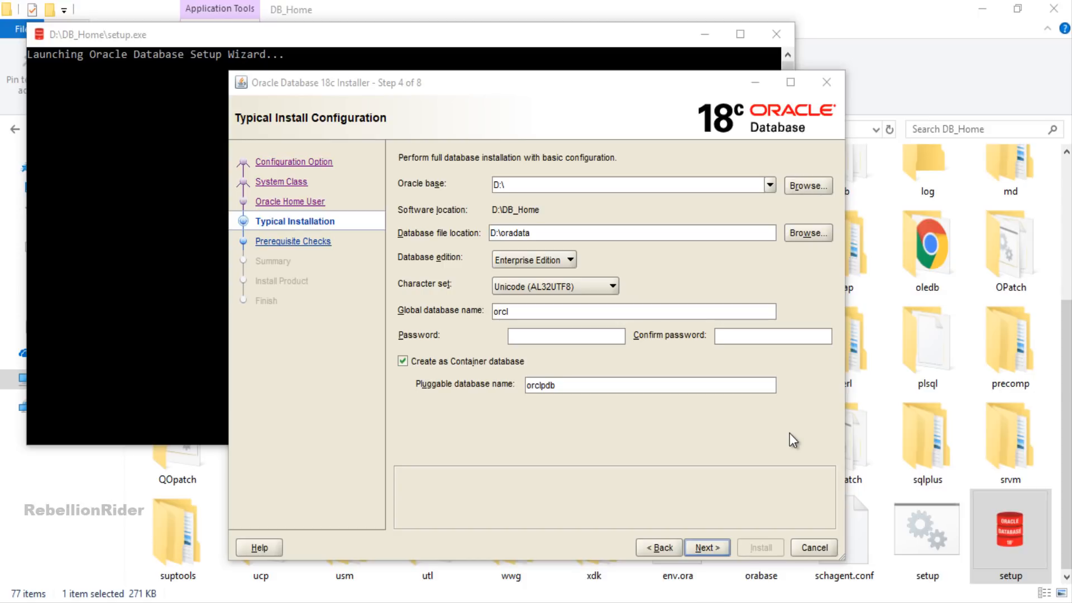
- Expand the Oracle base location dropdown to see its options
{"action": "left_click", "coordinate": [769, 185]}
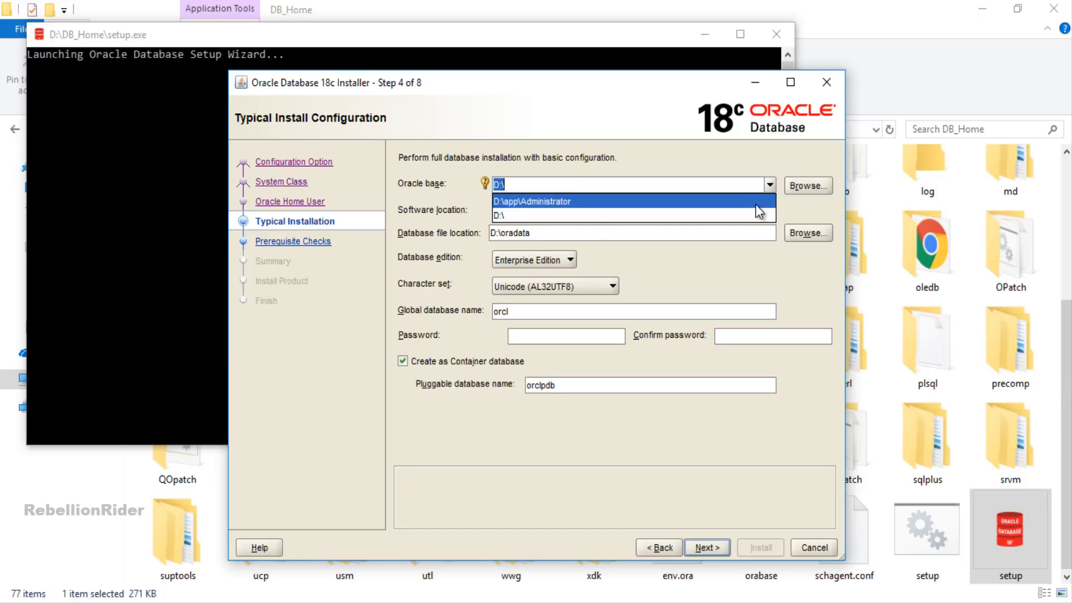
- Set the Oracle base to D:\app with the user's own folder name replacing Administrator
{"action": "left_click", "coordinate": [756, 202]}
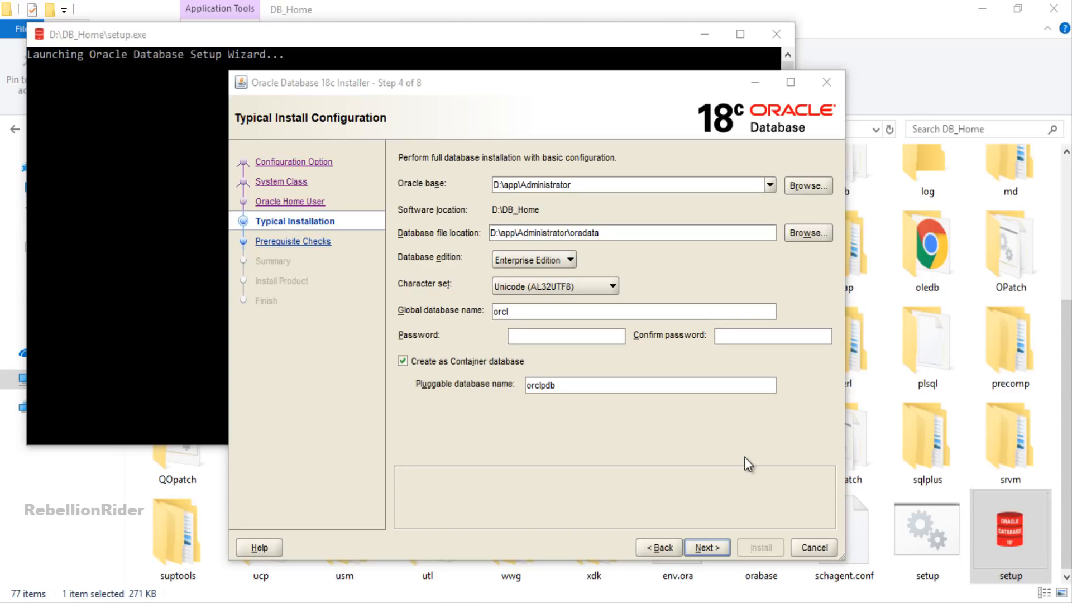
{"action": "left_click", "coordinate": [621, 181]}
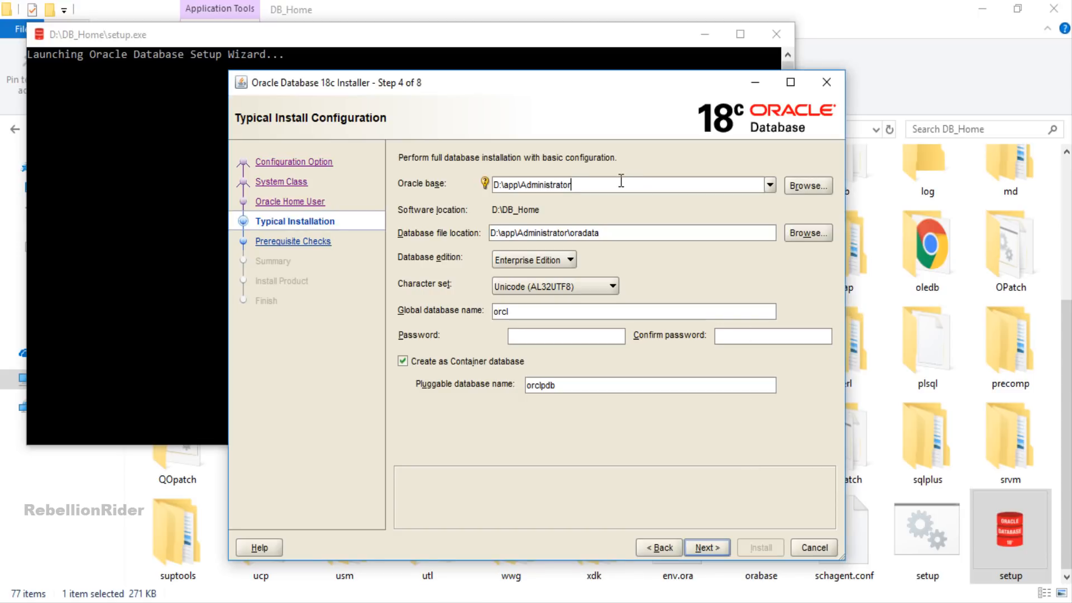
{"action": "key", "text": "ctrl+BackSpace"}
{"action": "type", "text": "RebellionRider"}
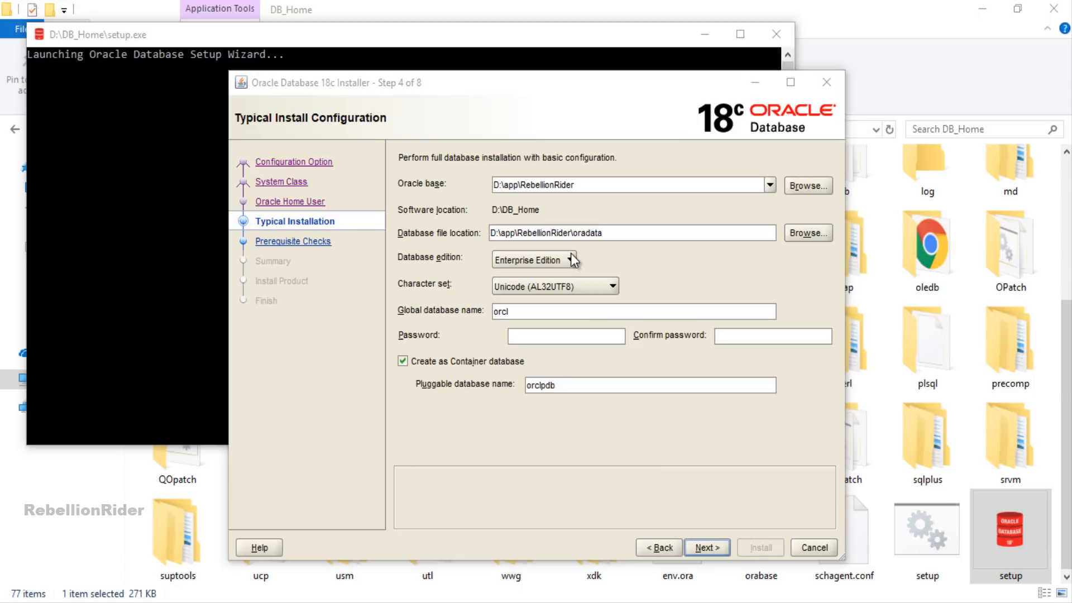
{"action": "left_click", "coordinate": [571, 258]}
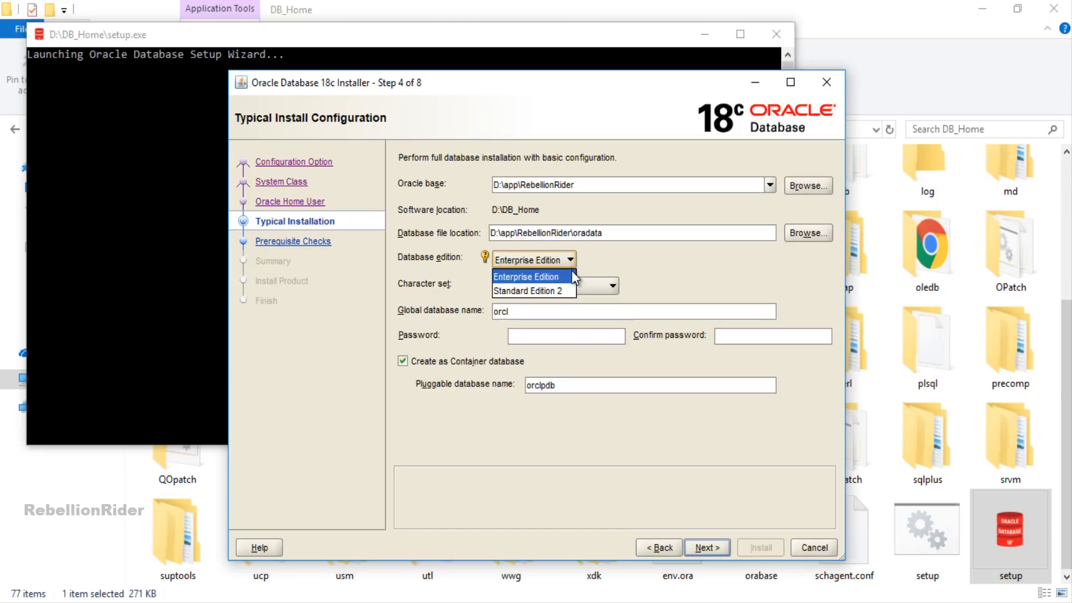
{"action": "left_click", "coordinate": [571, 274]}
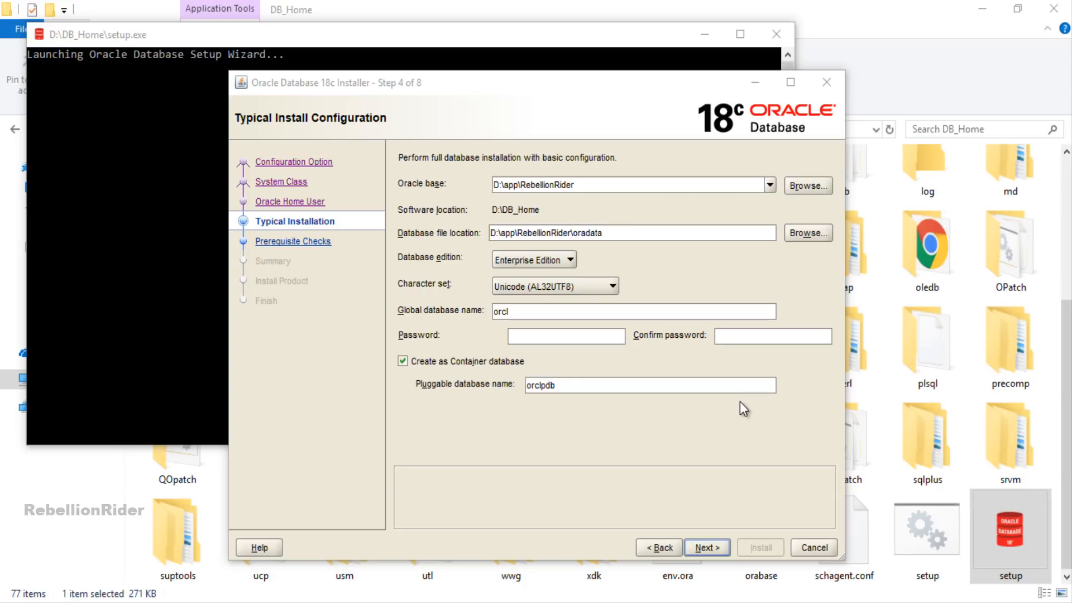
- Enter the admin password in both Password and Confirm password fields, then continue
{"action": "left_click", "coordinate": [566, 336]}
{"action": "type", "text": "••••••"}
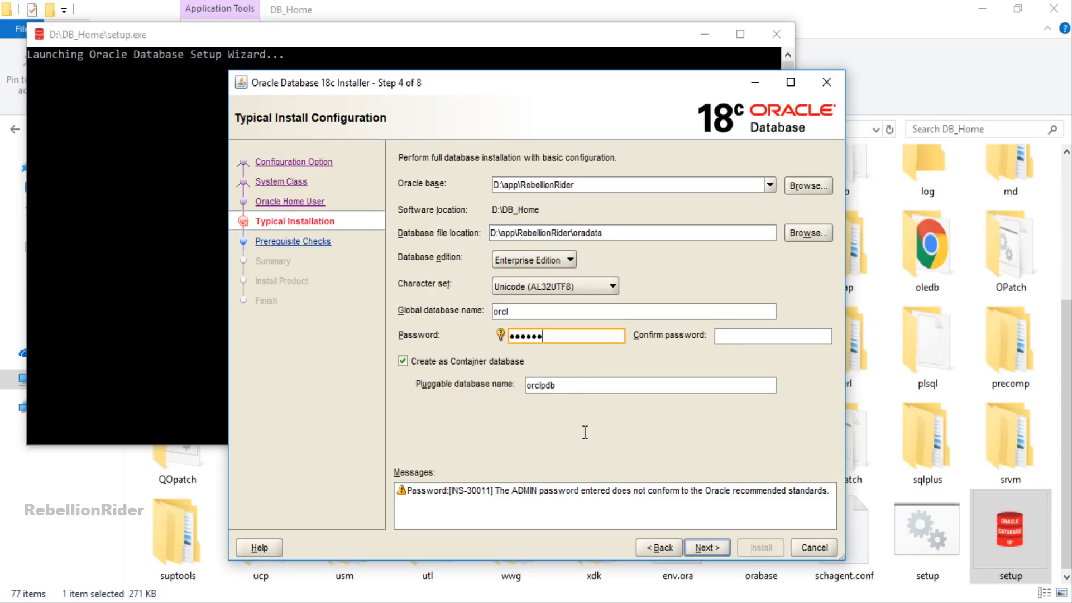
{"action": "key", "text": "Tab"}
{"action": "type", "text": "••••••"}
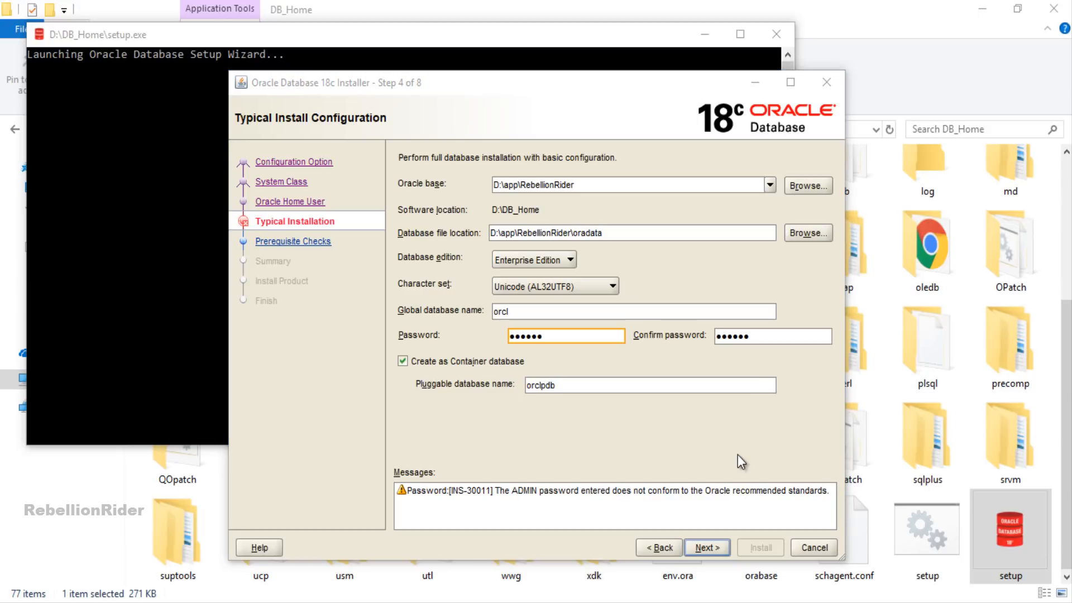
{"action": "left_click", "coordinate": [707, 547]}
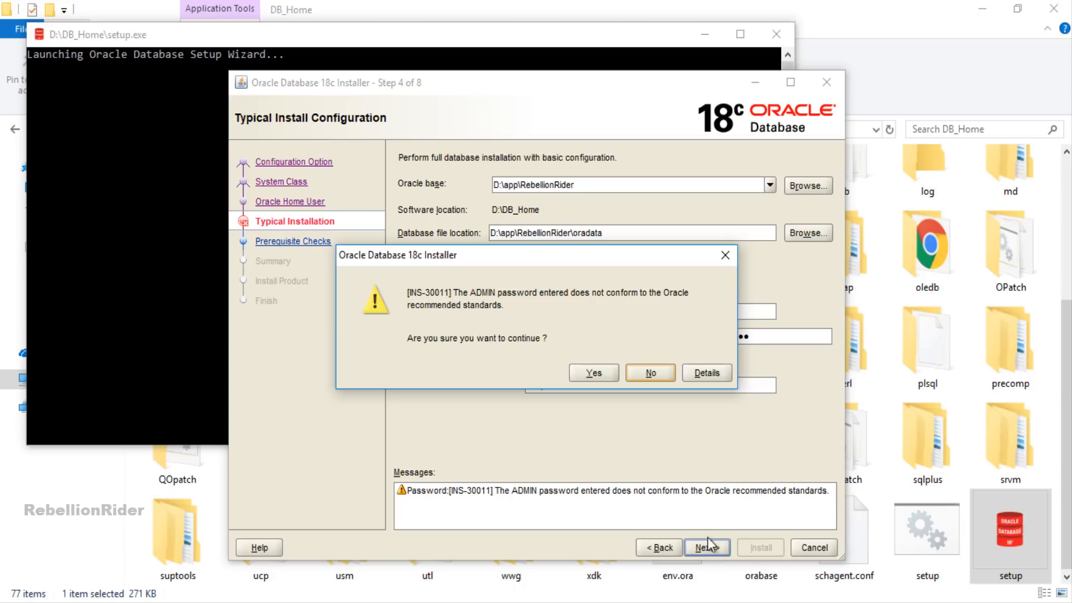
- Accept the INS-30011 non-standard password warning to reach the Summary page
{"action": "left_click", "coordinate": [589, 375]}
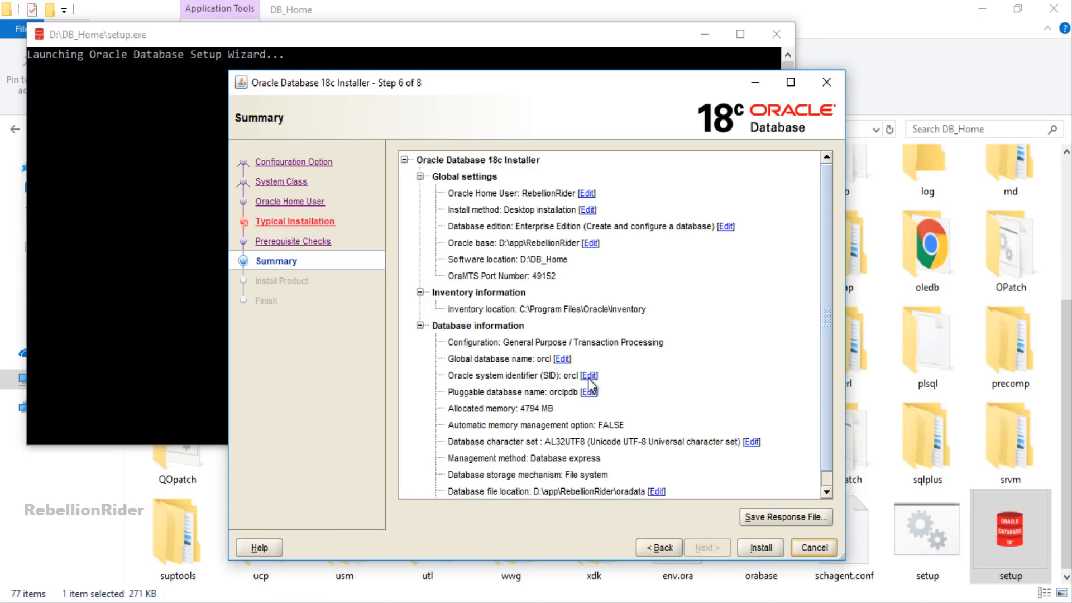
- Install the database from the Summary page and close the installer once configuration succeeds
{"action": "left_click", "coordinate": [999, 547]}
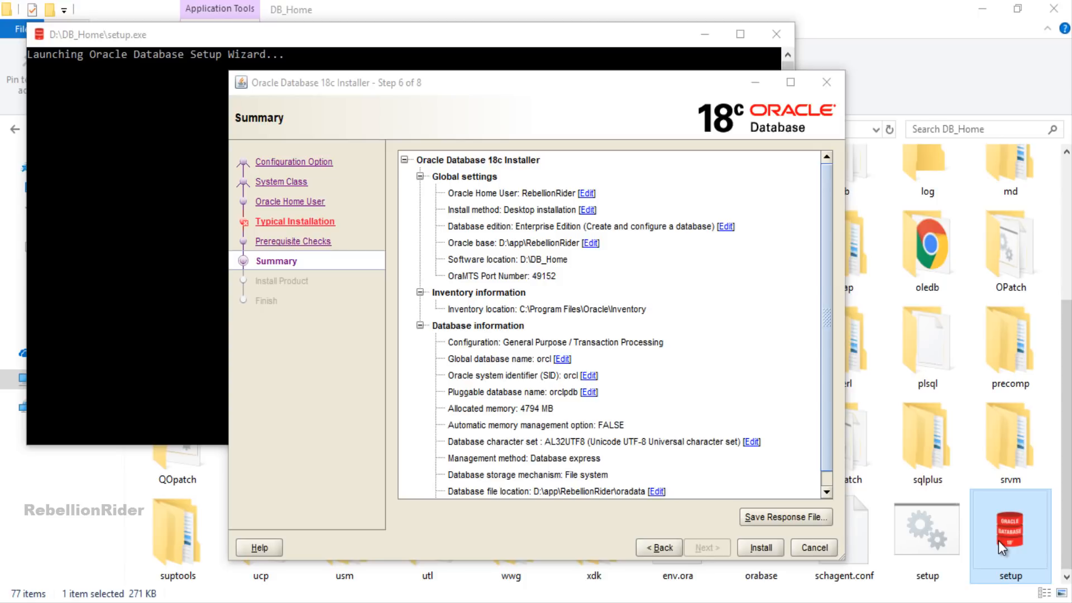
{"action": "left_click", "coordinate": [739, 544]}
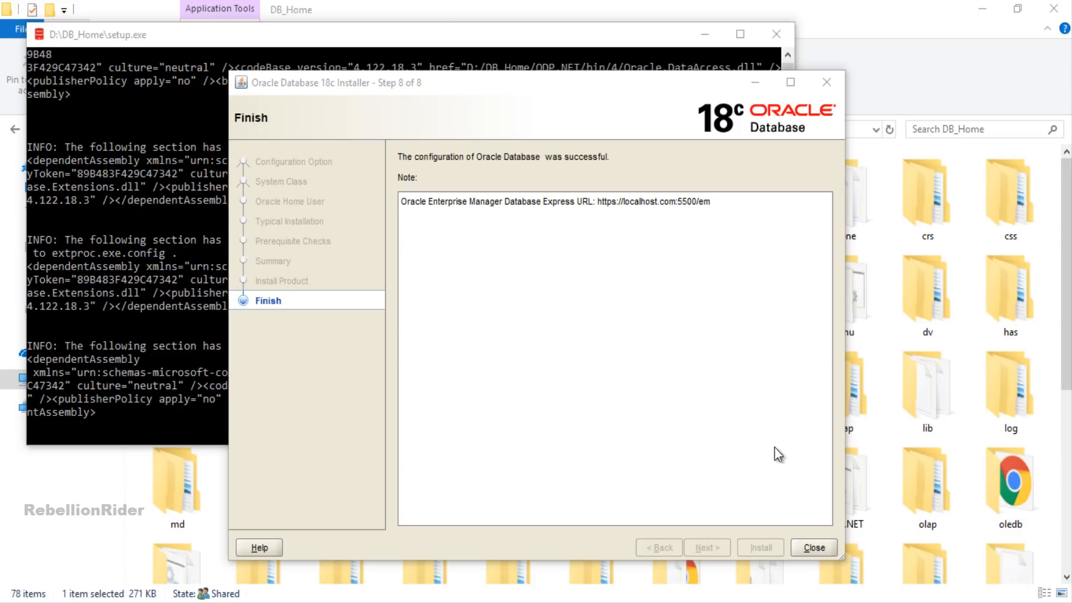
{"action": "left_click", "coordinate": [807, 545]}
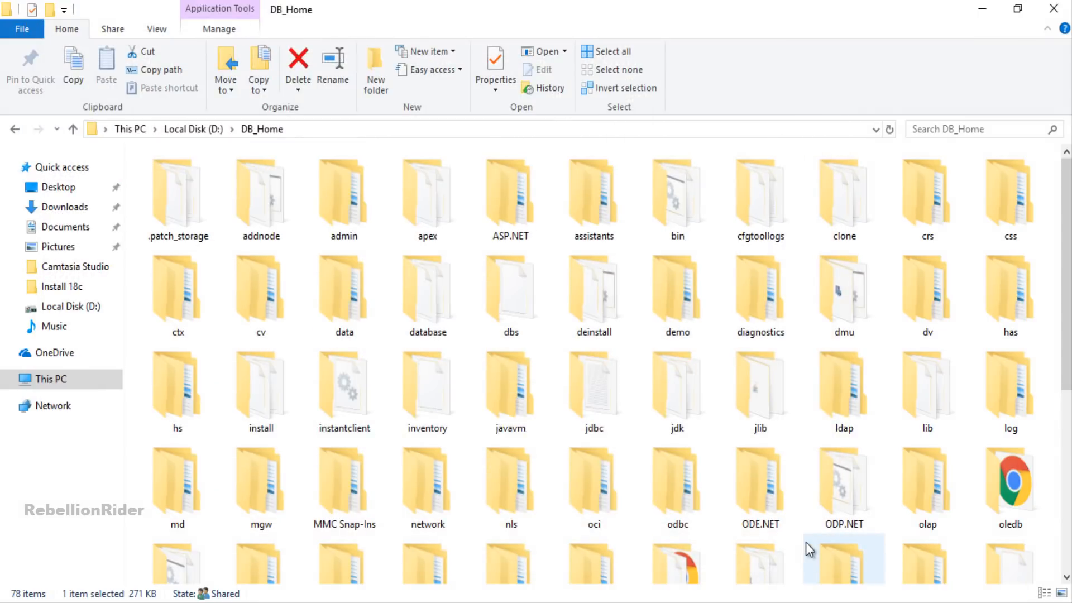
{"action": "scroll", "coordinate": [1068, 525], "scroll_direction": "down", "scroll_amount": 5}
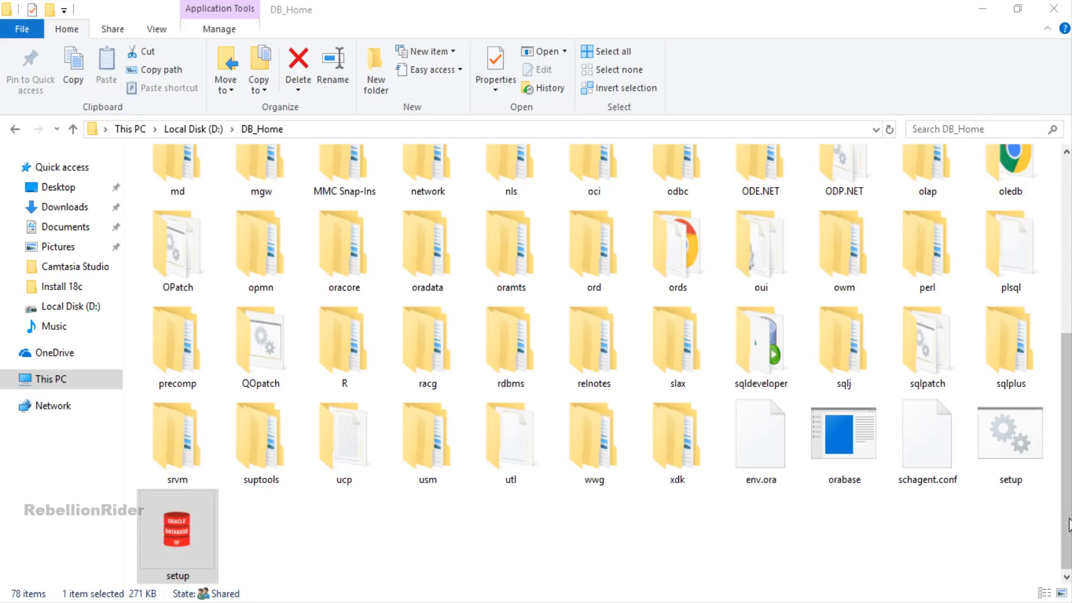